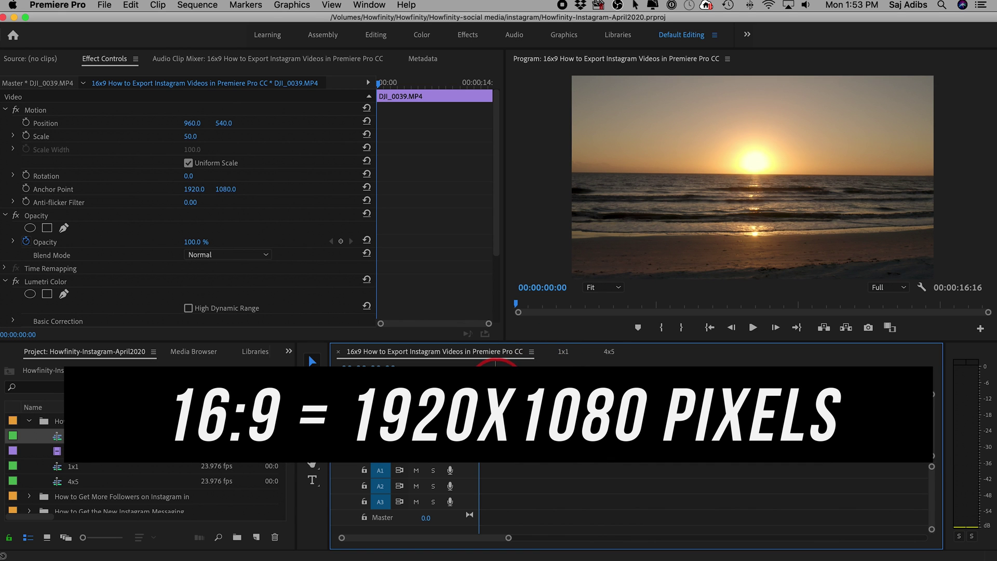
# Play the 16x9 sequence and confirm its sequence settings are 1920x1080.
pyautogui.press('space')
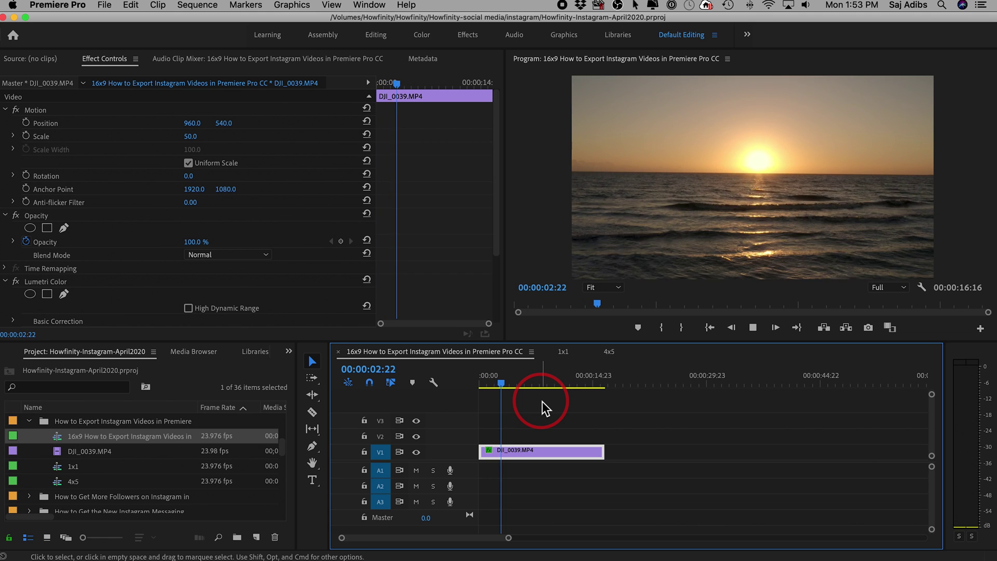
pyautogui.click(541, 408)
pyautogui.press('space')
pyautogui.press('Home')
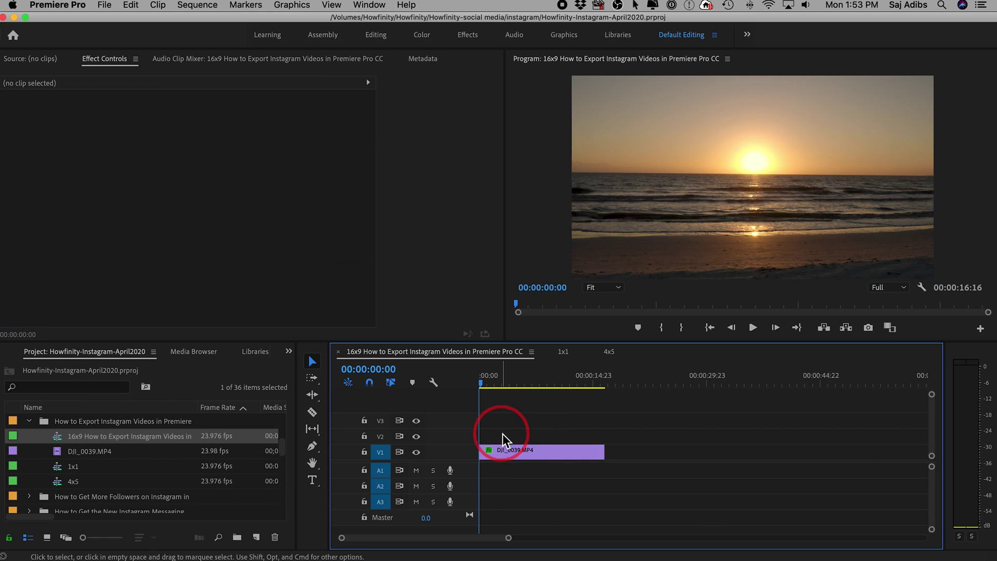
pyautogui.click(60, 437)
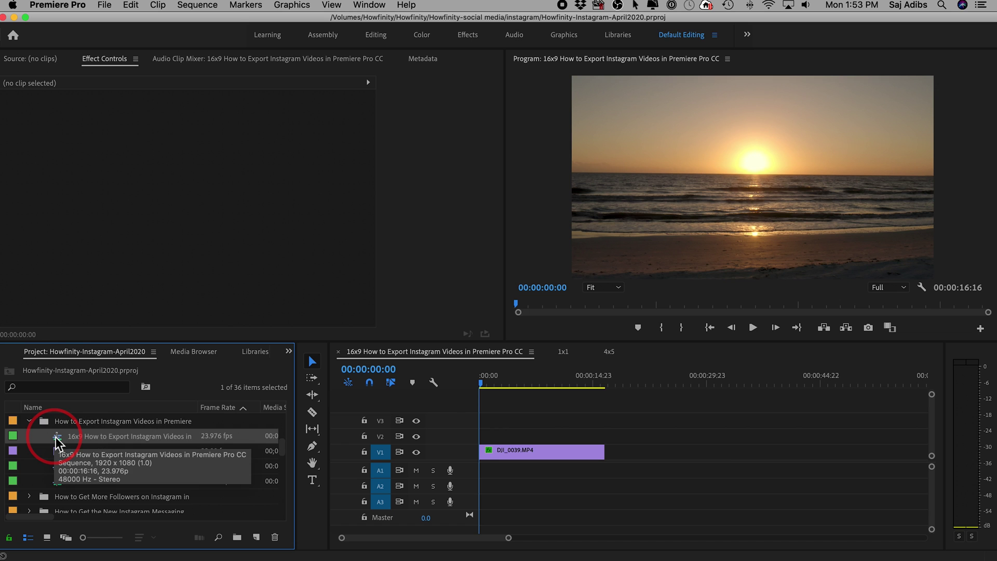
pyautogui.rightClick(57, 442)
pyautogui.moveTo(117, 548)
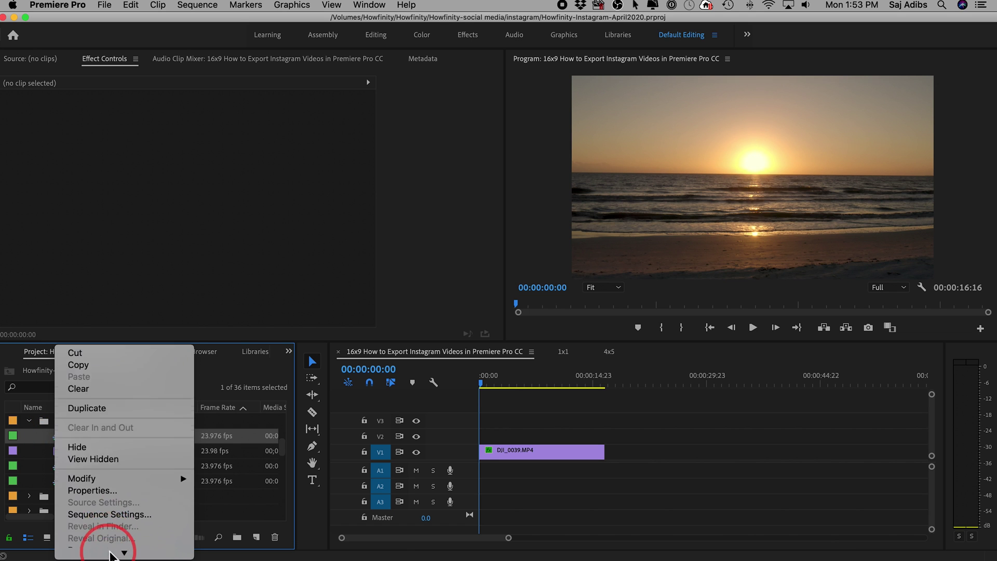
pyautogui.click(92, 444)
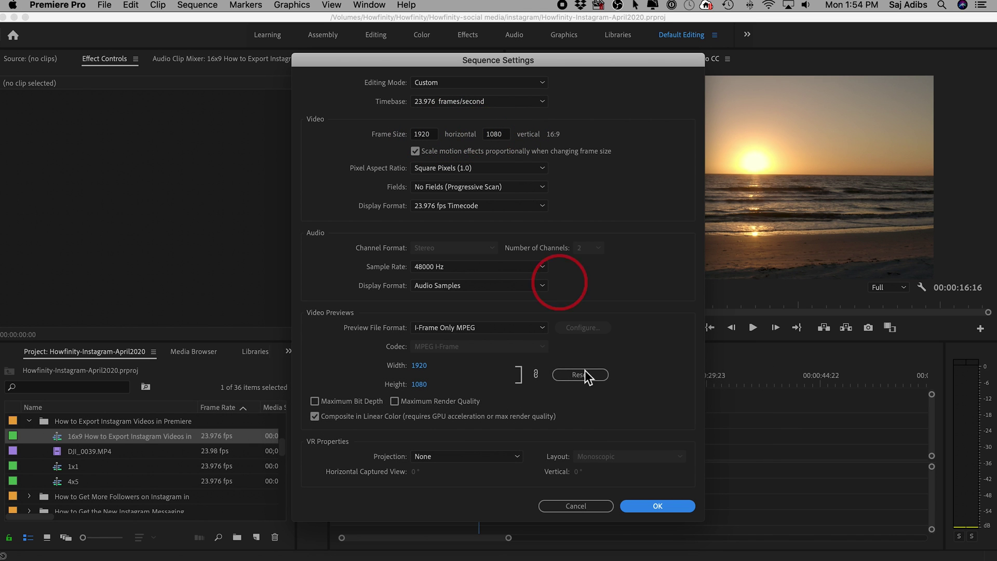
pyautogui.click(653, 506)
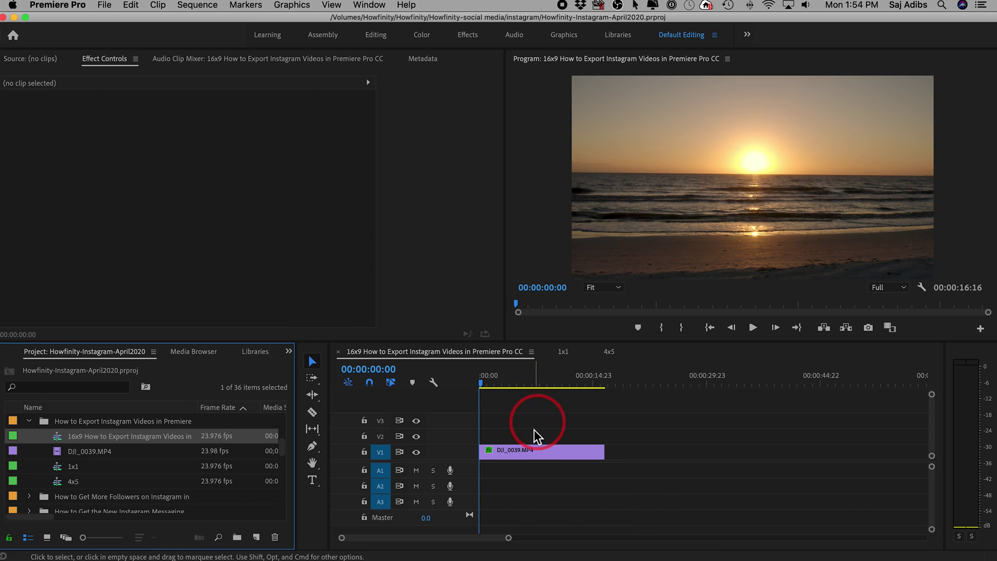
# Set the DJI_0039.MP4 clip's Scale to 100 and back to 50, then view the 1x1 sequence.
pyautogui.click(516, 455)
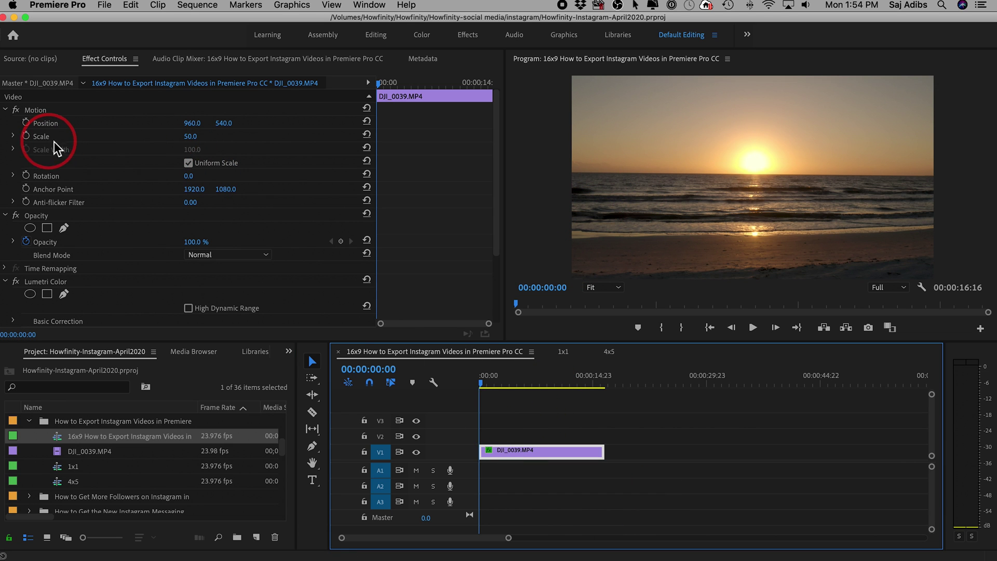
pyautogui.click(192, 137)
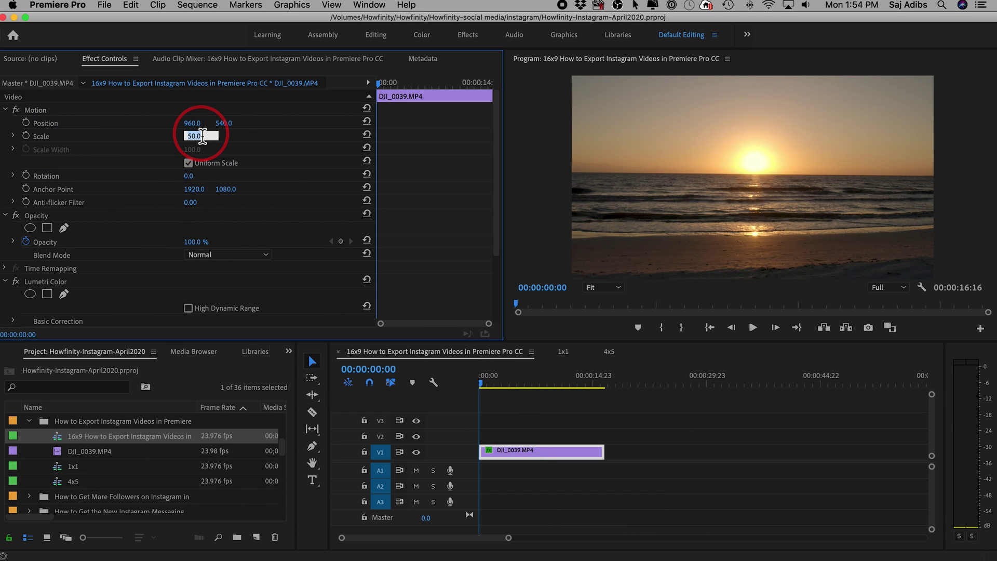
pyautogui.write('100')
pyautogui.press('Return')
pyautogui.click(191, 136)
pyautogui.write('50')
pyautogui.press('Return')
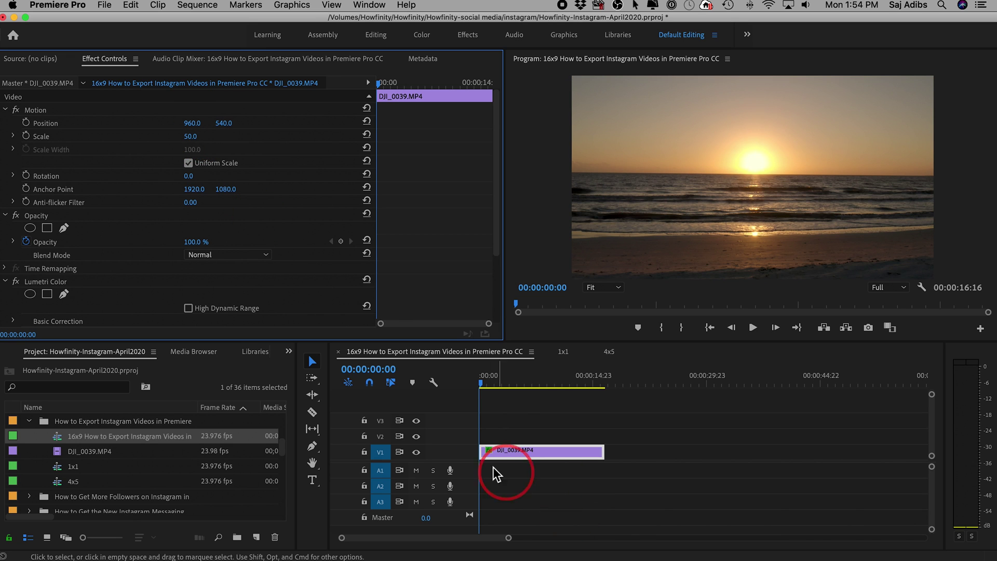
pyautogui.click(565, 357)
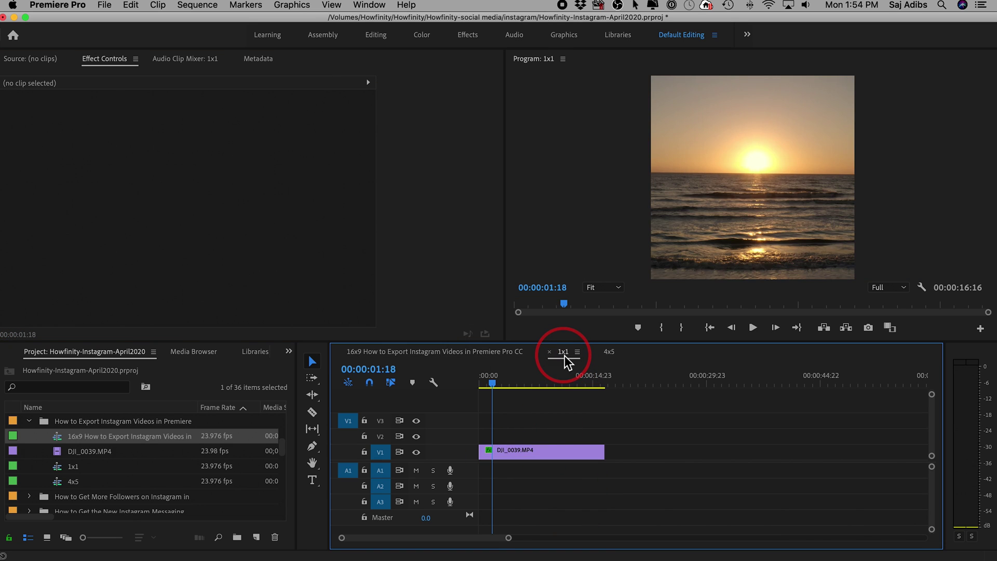
pyautogui.click(529, 461)
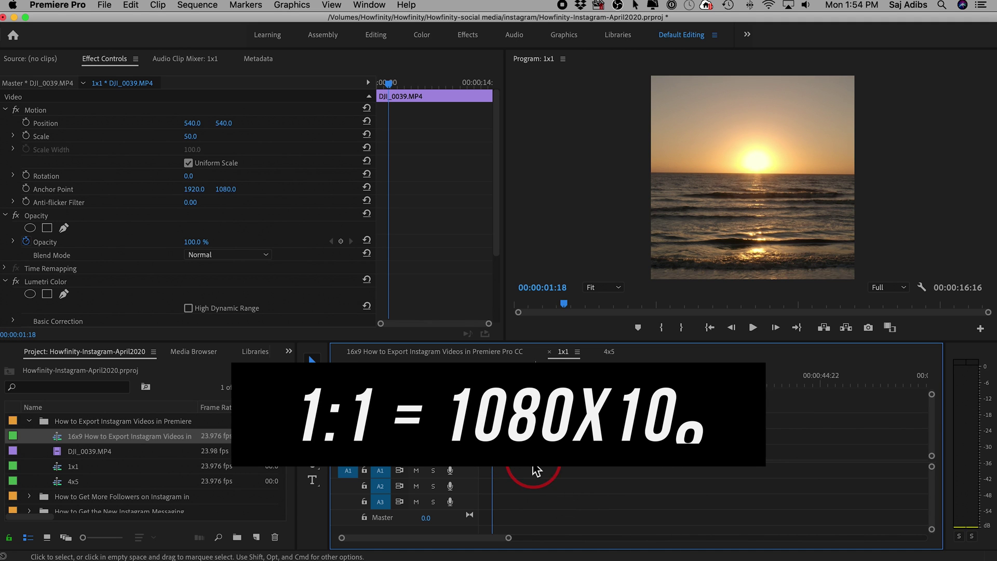
pyautogui.click(58, 468)
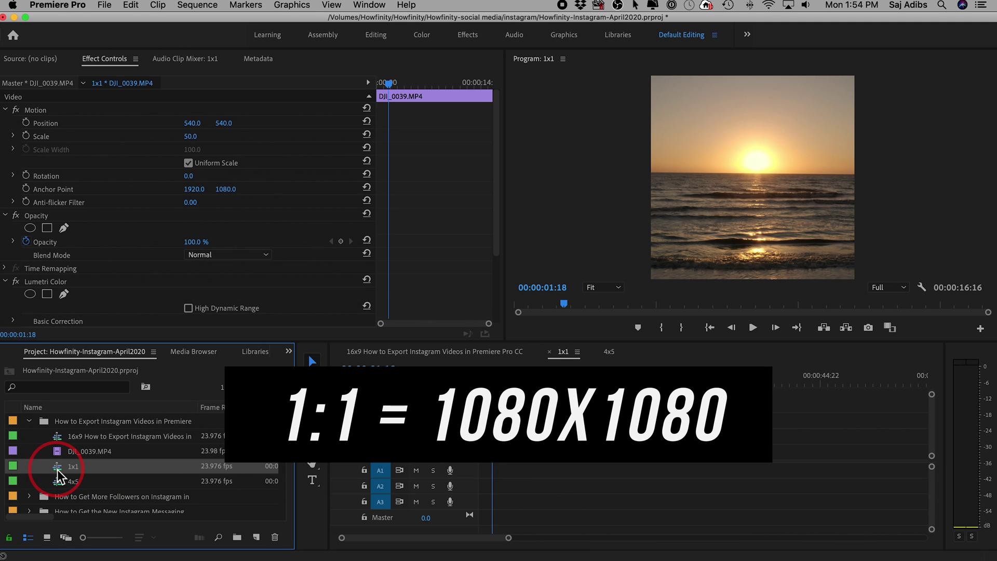
pyautogui.rightClick(57, 469)
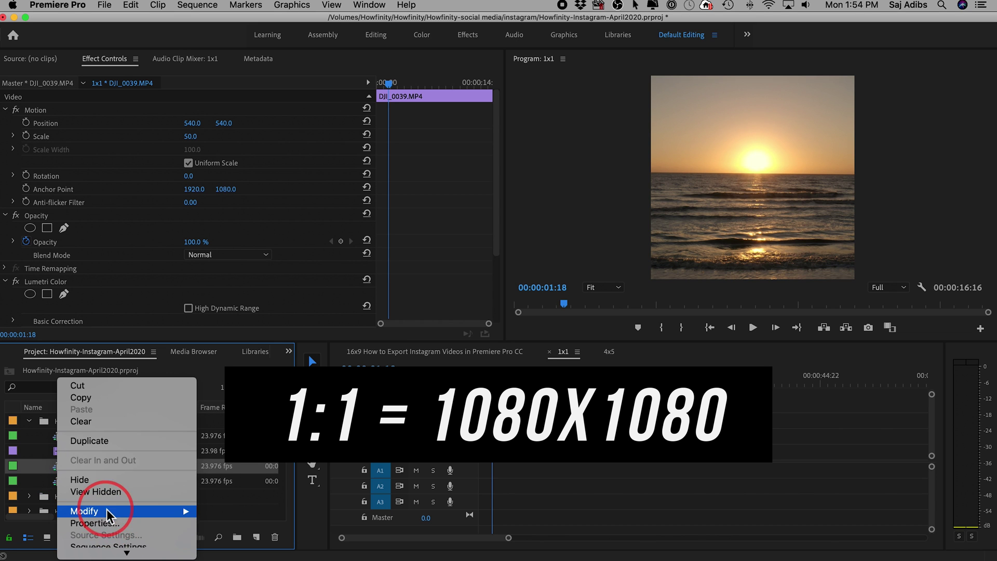
pyautogui.click(111, 488)
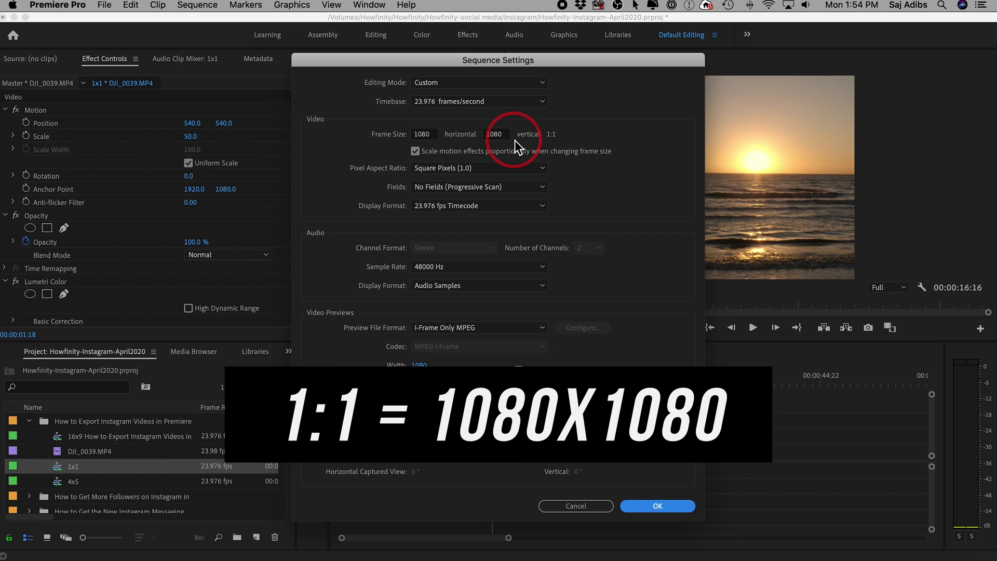
pyautogui.click(643, 506)
pyautogui.press('Home')
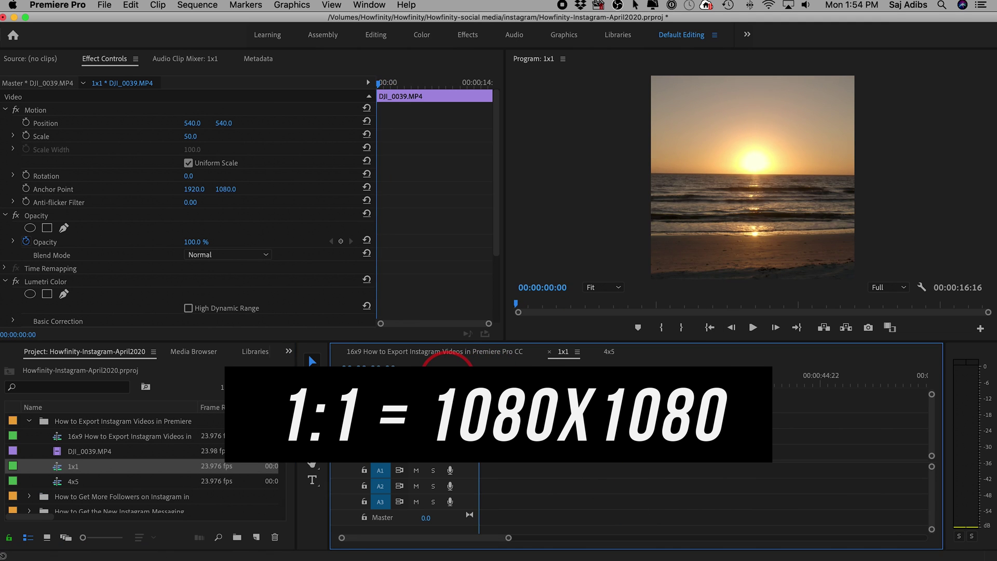
pyautogui.press('space')
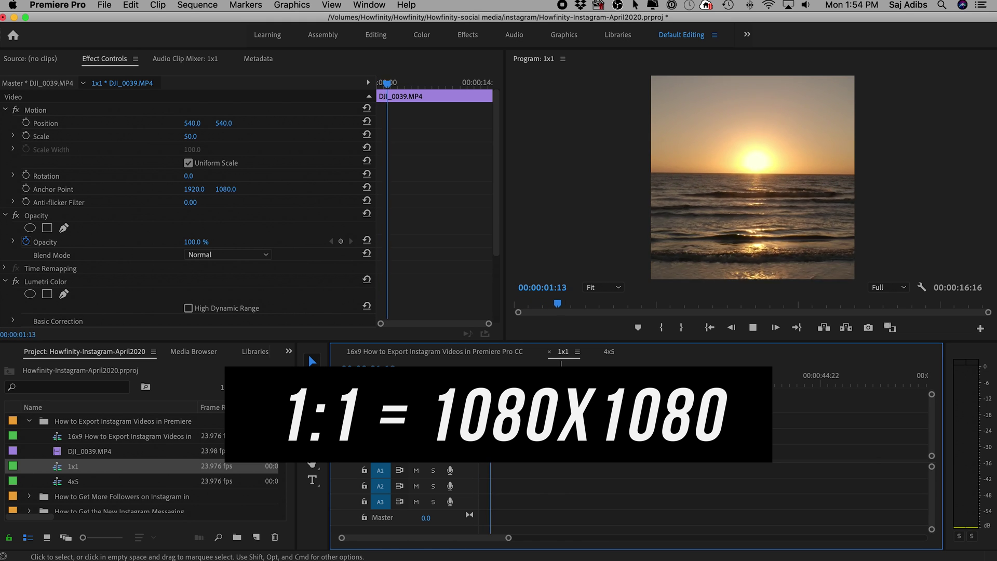
pyautogui.click(873, 186)
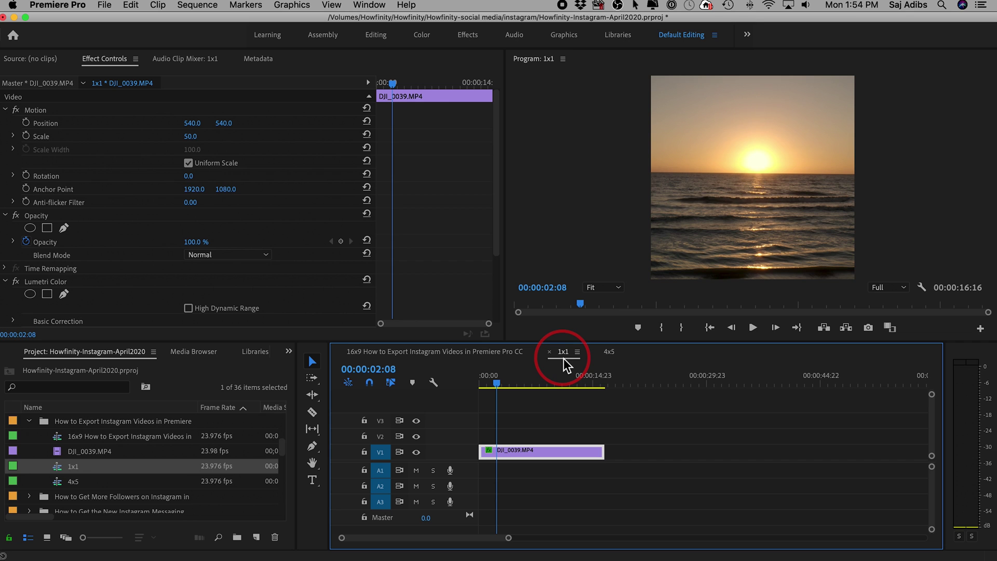
pyautogui.click(610, 354)
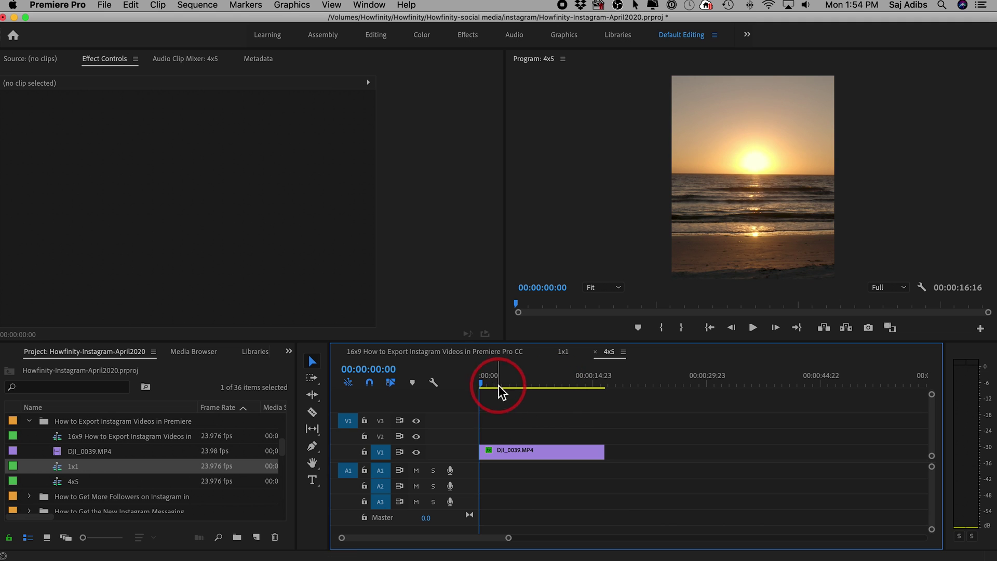
# Play the 4x5 sequence and confirm its settings are 1080x1350 without changing them.
pyautogui.press('space')
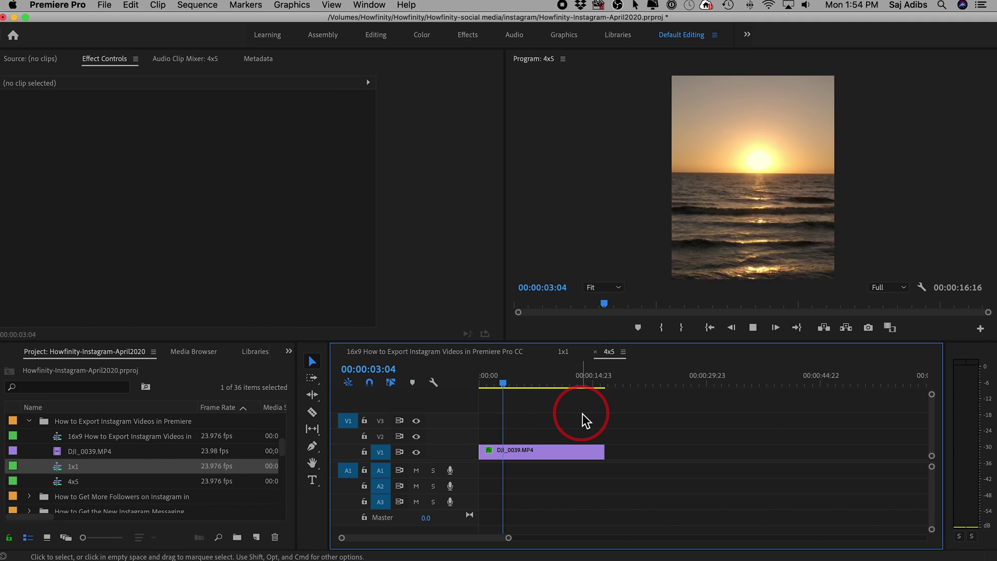
pyautogui.press('space')
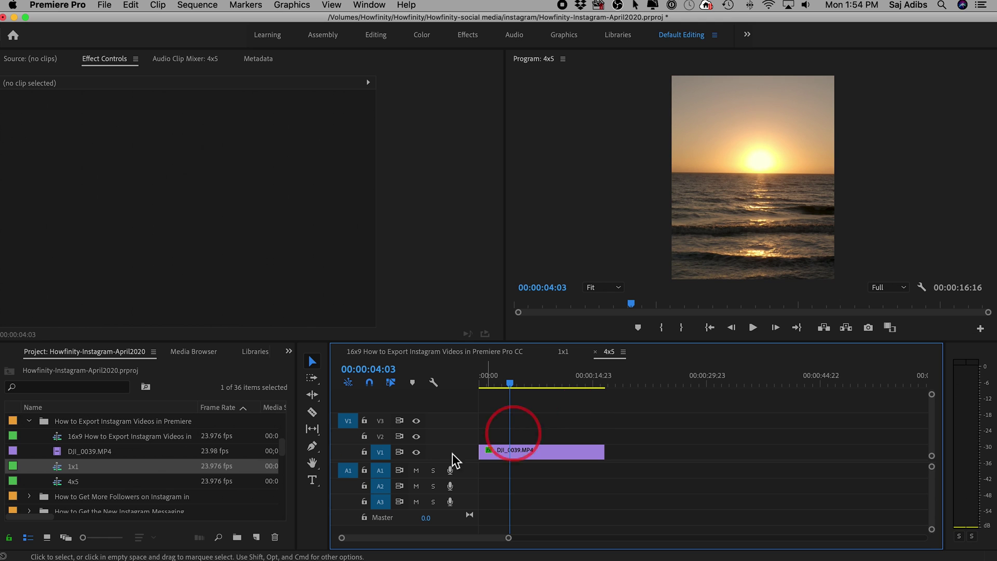
pyautogui.rightClick(58, 481)
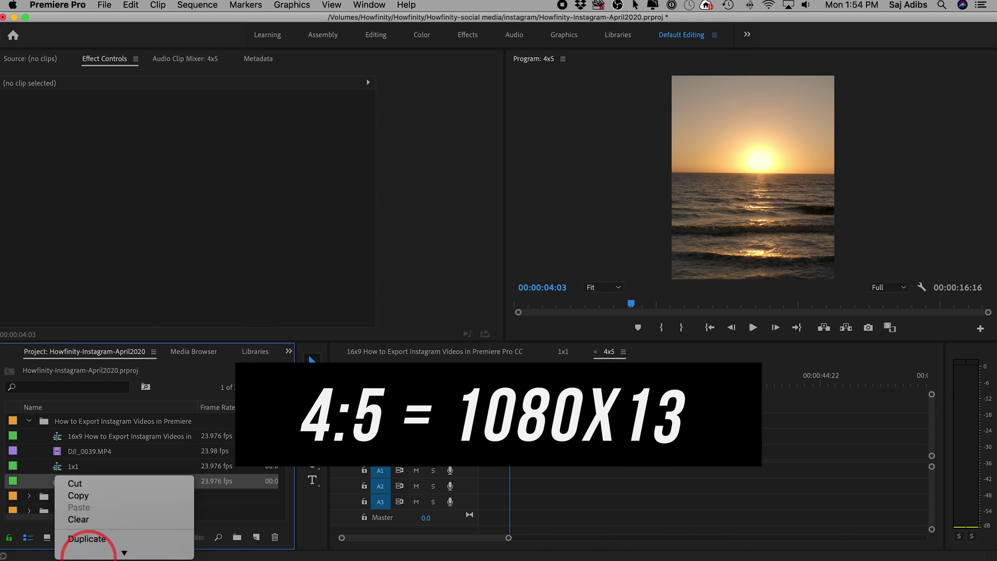
pyautogui.moveTo(123, 554)
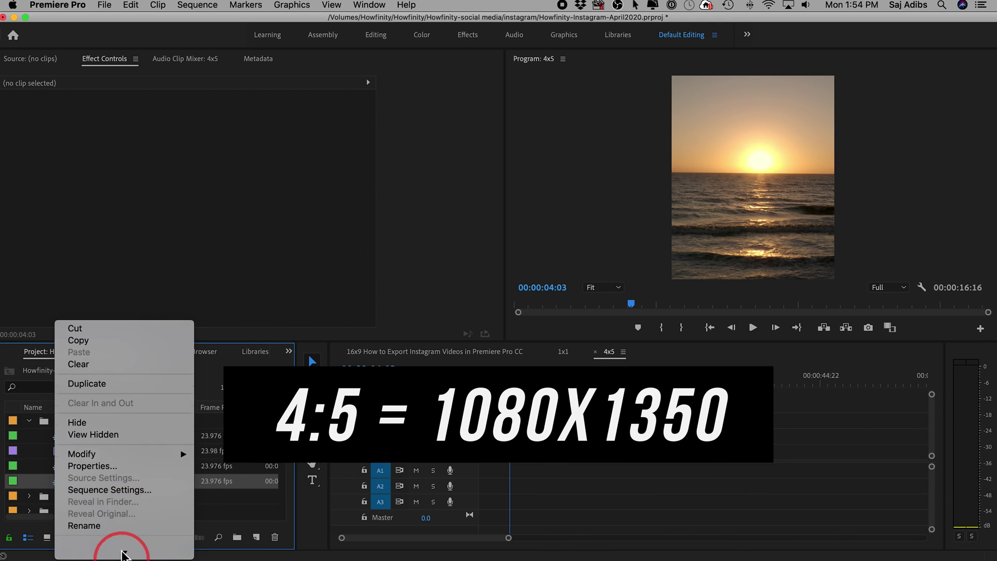
pyautogui.click(100, 490)
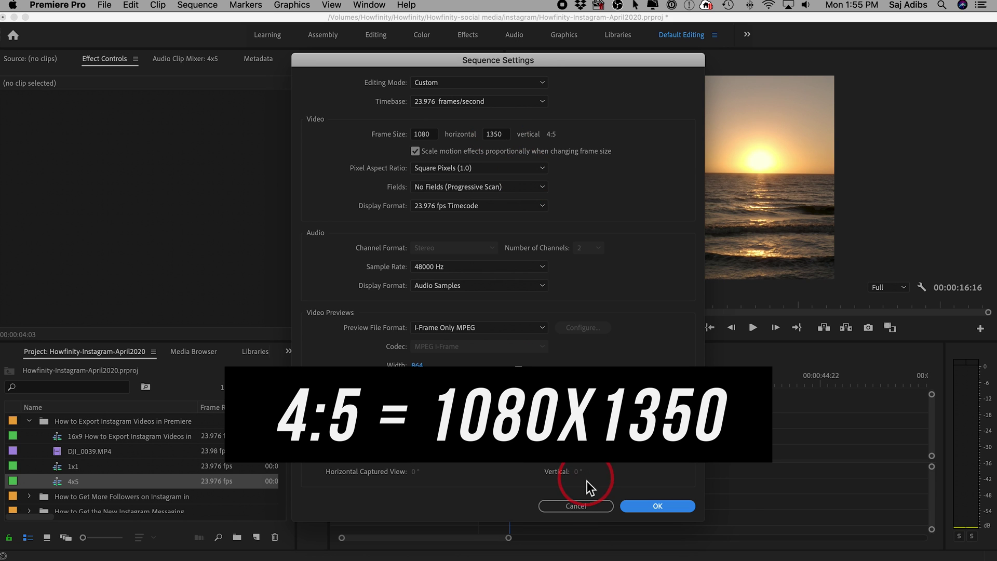
pyautogui.click(584, 506)
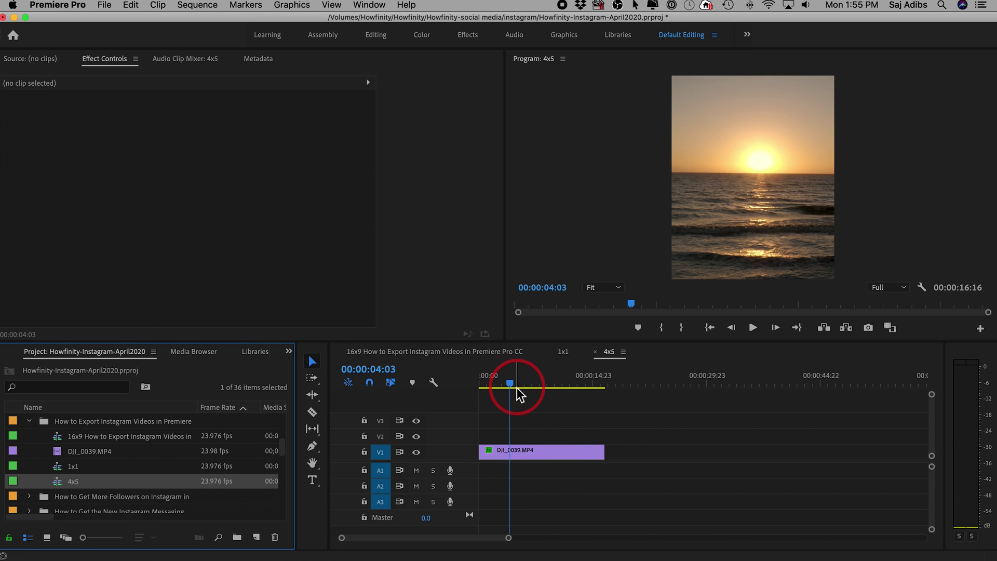
# Return to the 16x9 sequence and scrub through the sunset clip.
pyautogui.click(453, 361)
pyautogui.moveTo(511, 386); pyautogui.dragTo(479, 379)
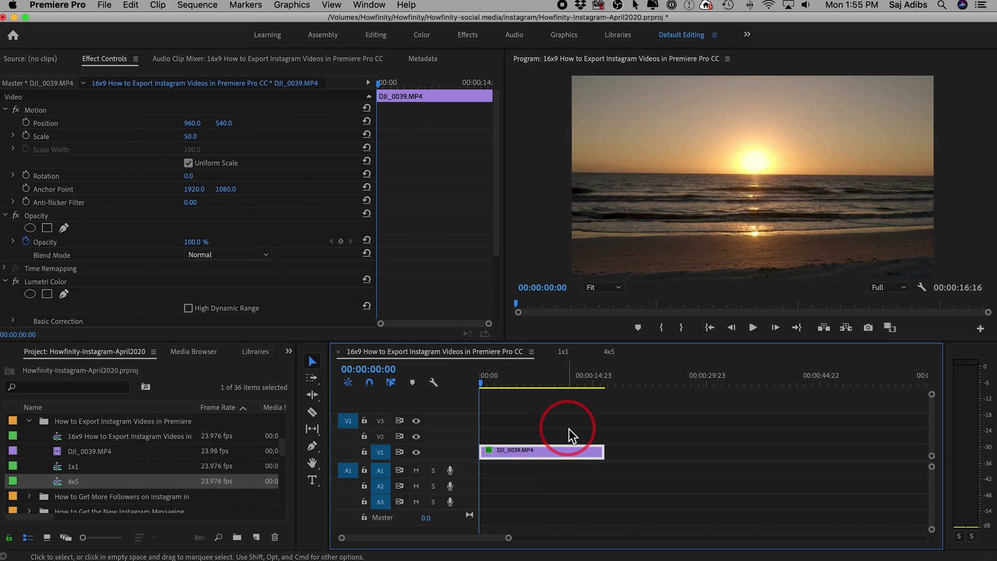
pyautogui.click(105, 7)
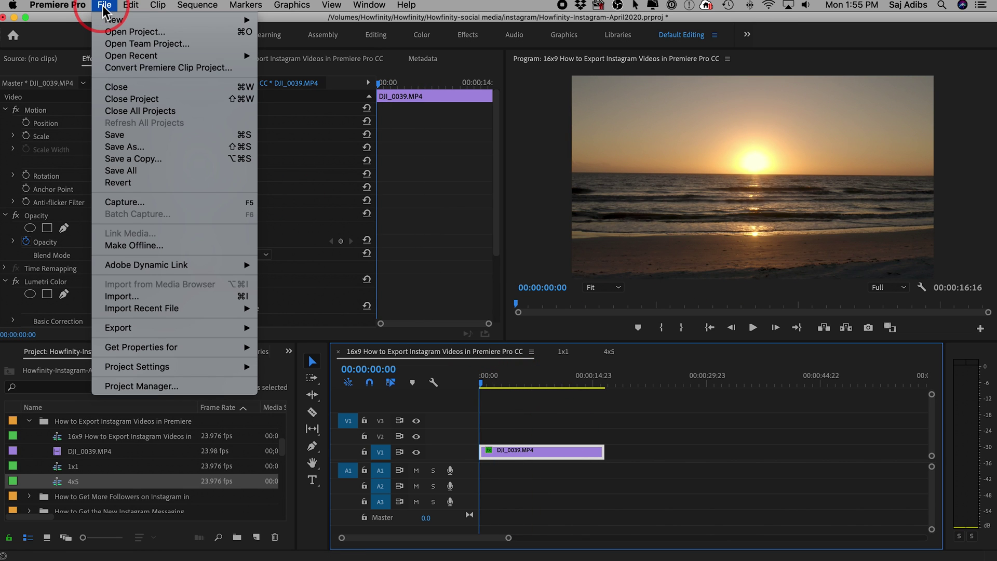
# Open Export Media for the 16x9 sequence and keep H.264 as the format.
pyautogui.moveTo(161, 328)
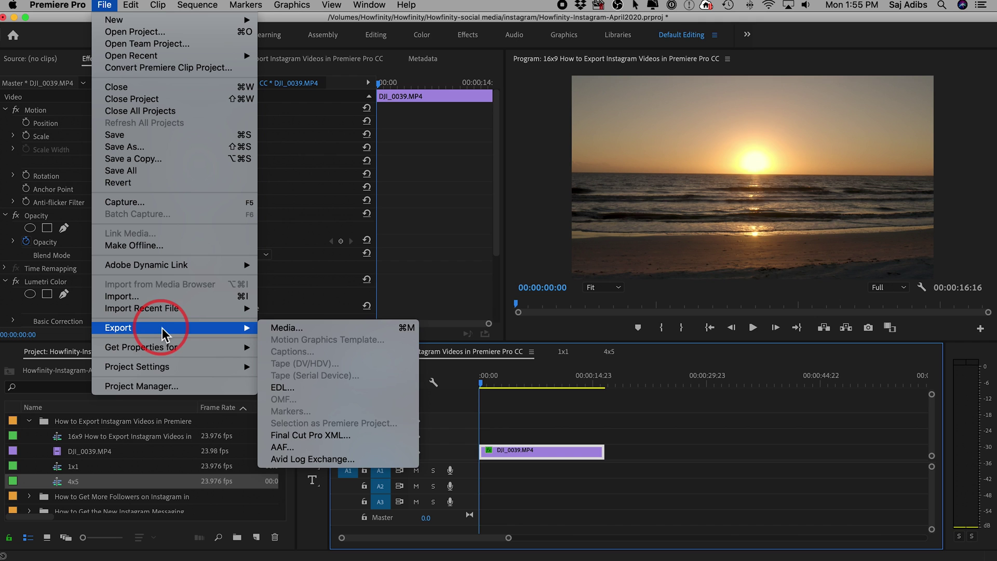
pyautogui.click(344, 329)
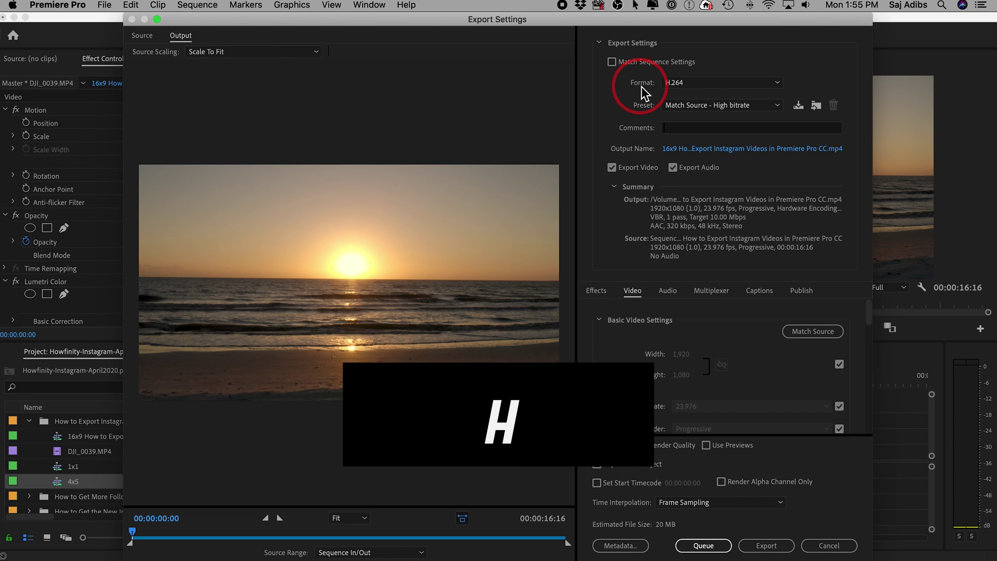
pyautogui.click(677, 86)
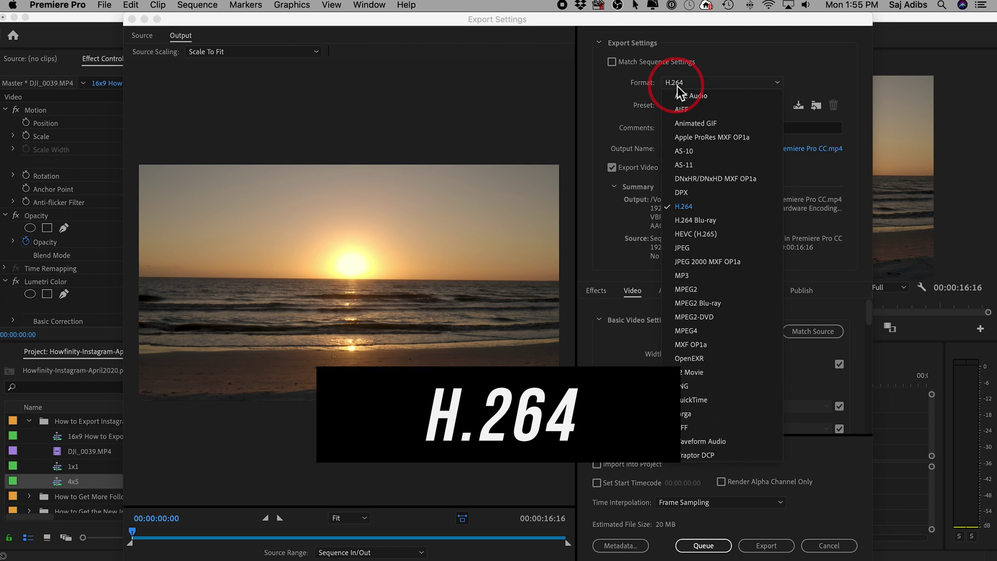
pyautogui.click(702, 210)
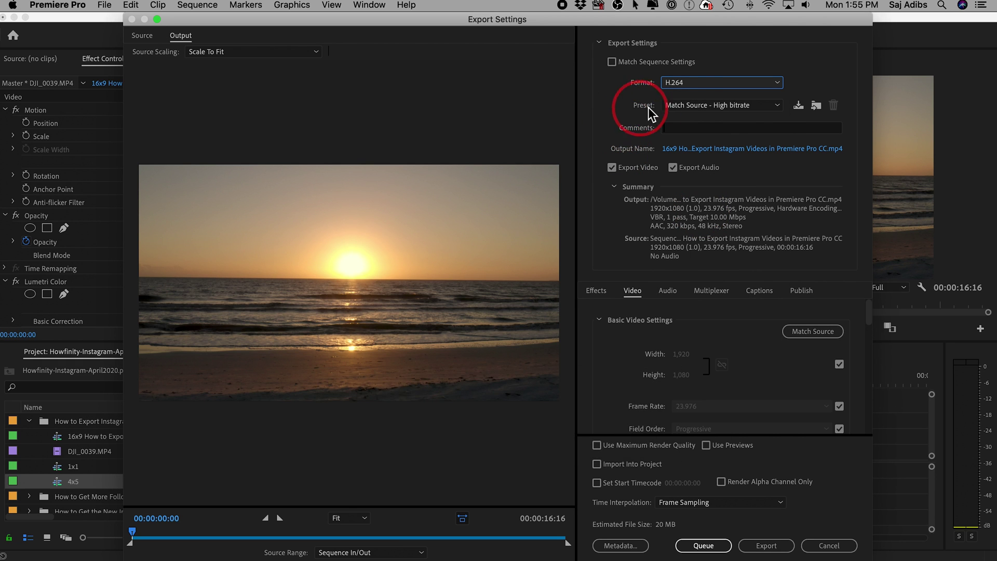
# Switch the export preset to Custom and save the output file to the Desktop.
pyautogui.click(693, 106)
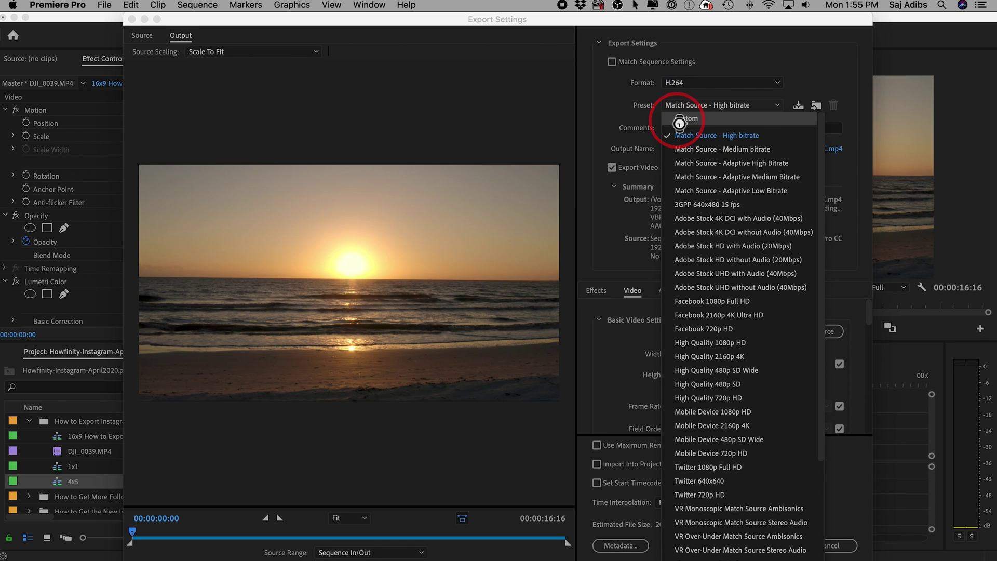
pyautogui.click(684, 119)
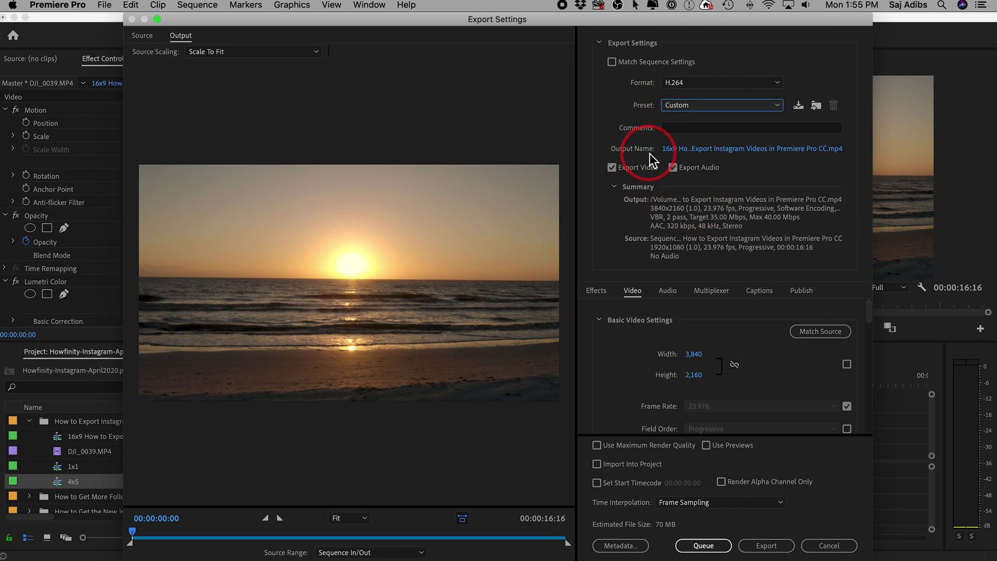
pyautogui.click(676, 152)
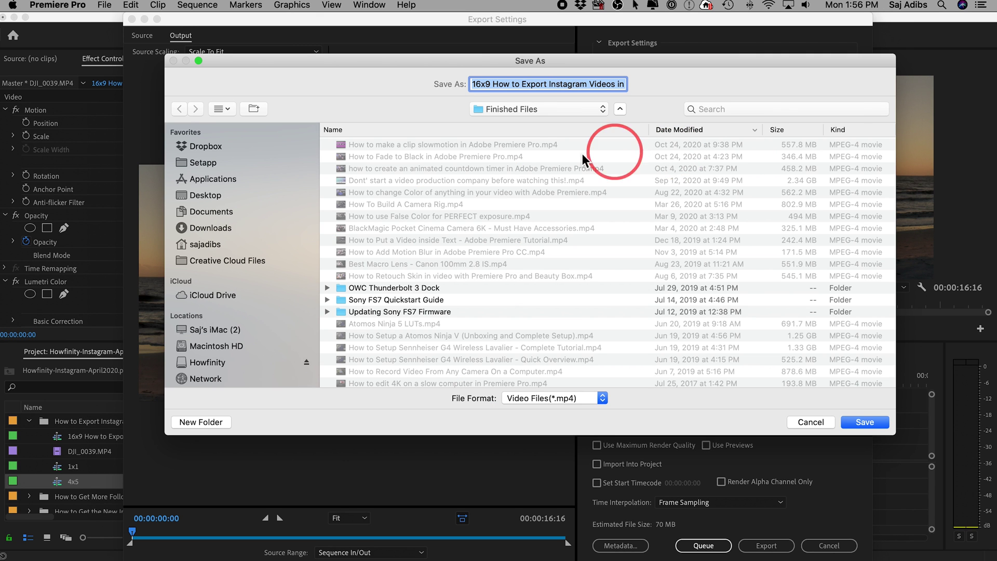
pyautogui.click(864, 420)
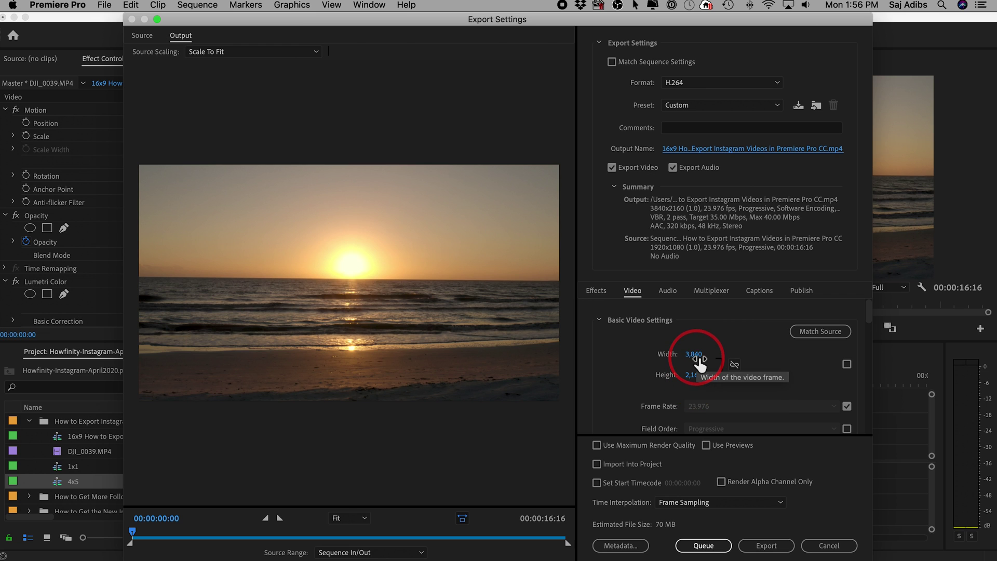
# Use Match Source so the export resolution becomes 1920x1080.
pyautogui.click(815, 332)
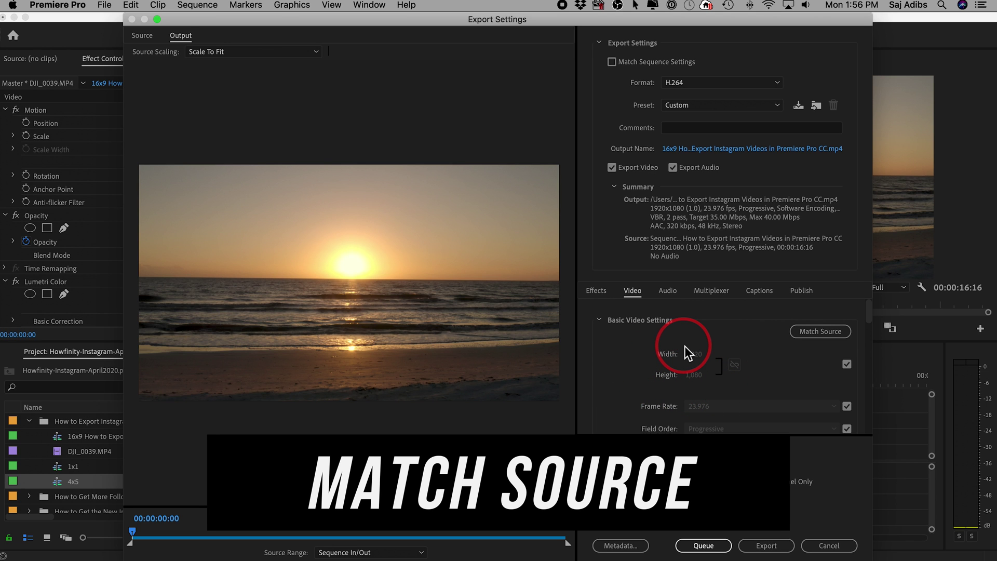
pyautogui.scroll(-2, 635, 369)
pyautogui.scroll(-3, 604, 379)
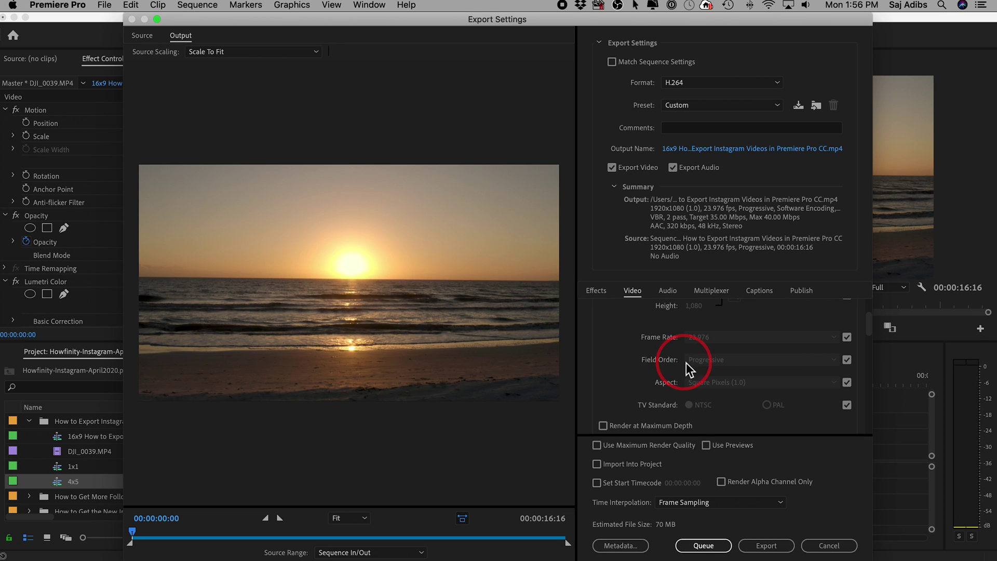
pyautogui.scroll(-10, 636, 348)
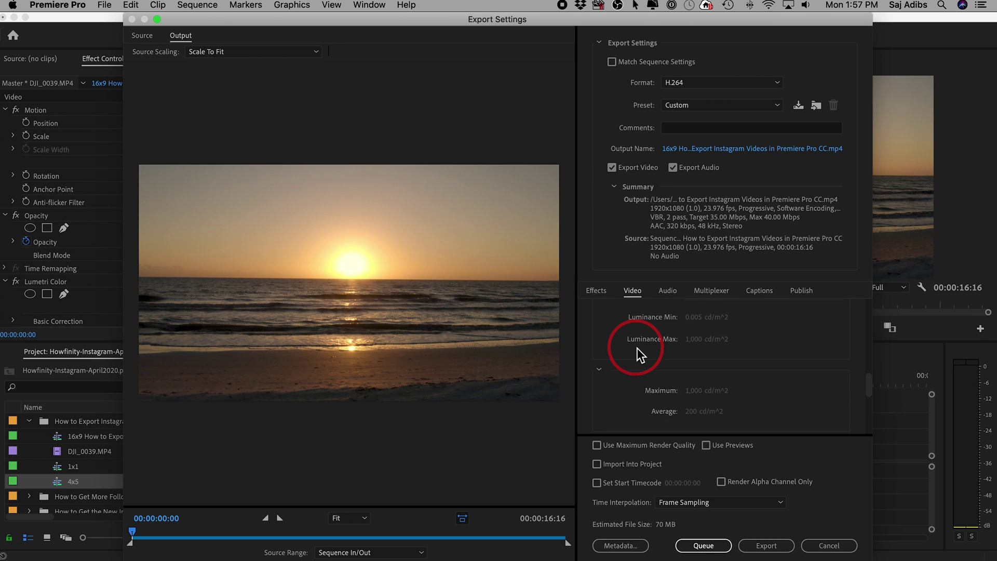
pyautogui.scroll(-1, 636, 347)
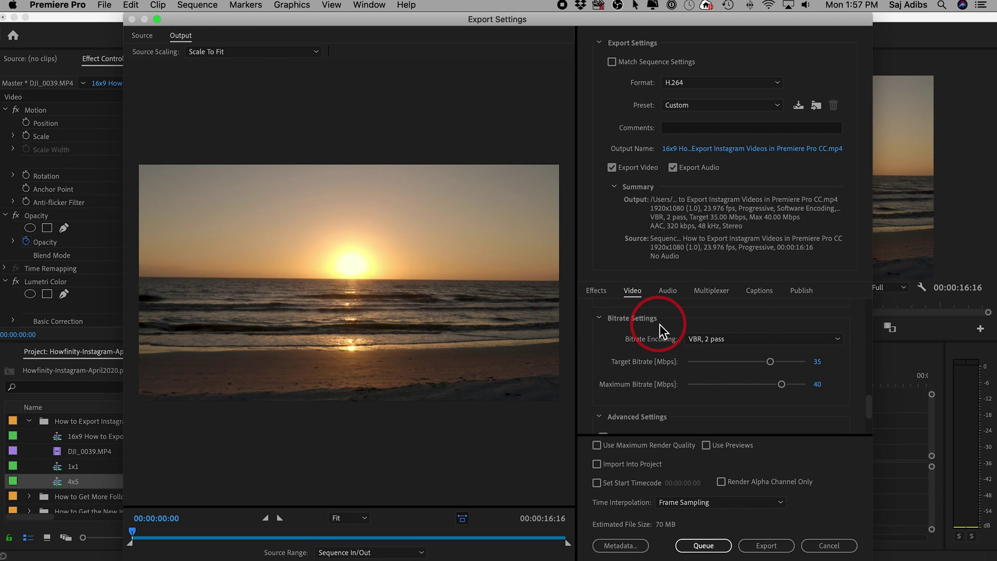
pyautogui.click(703, 338)
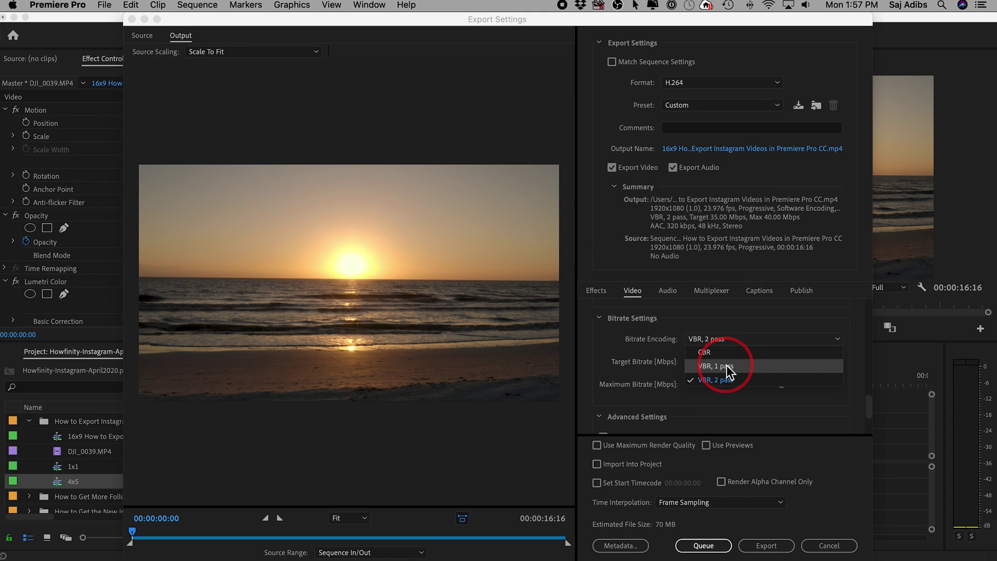
pyautogui.click(736, 381)
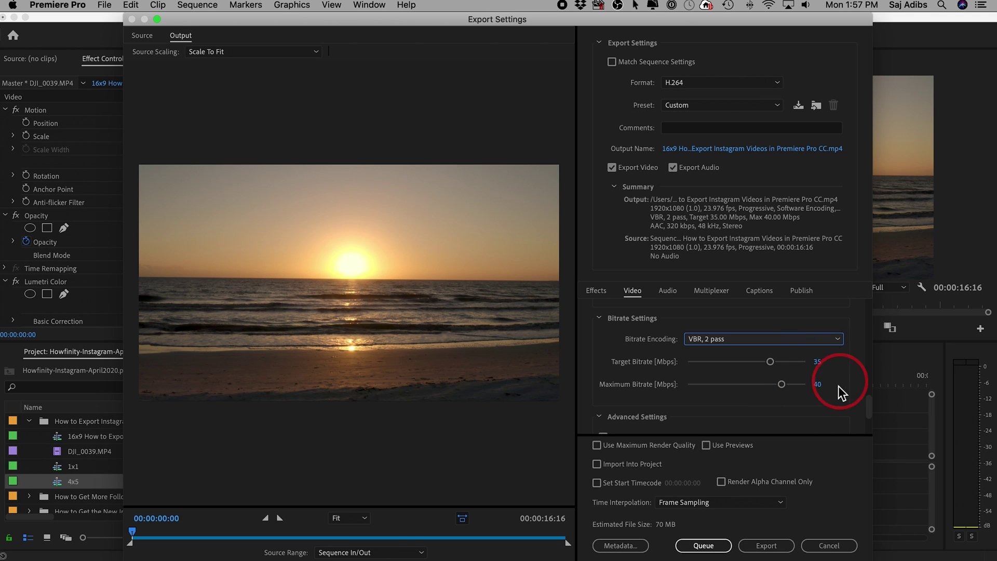
pyautogui.click(818, 363)
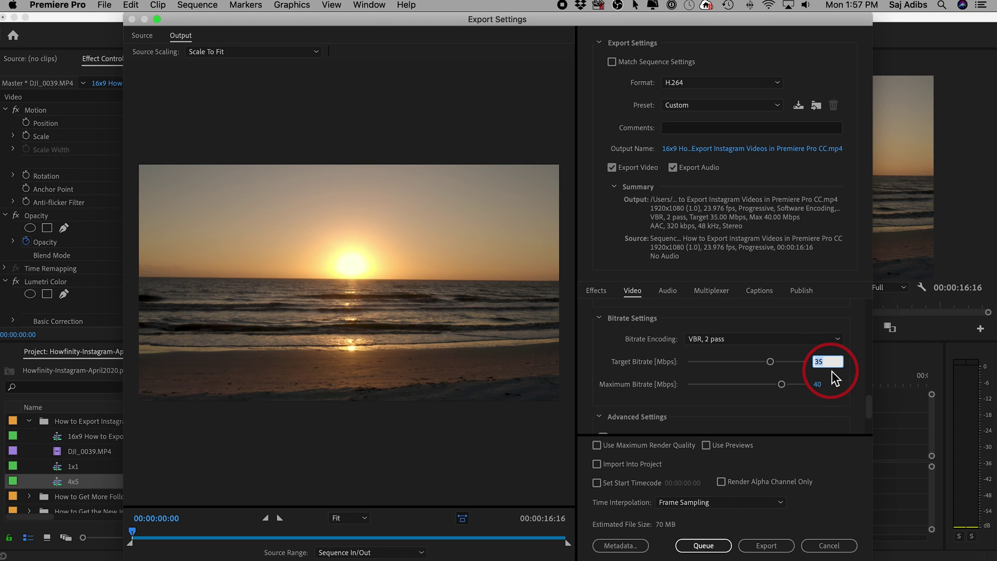
# Set the export bitrate to 12 Mbps target and 20 Mbps maximum.
pyautogui.write('12')
pyautogui.press('Tab')
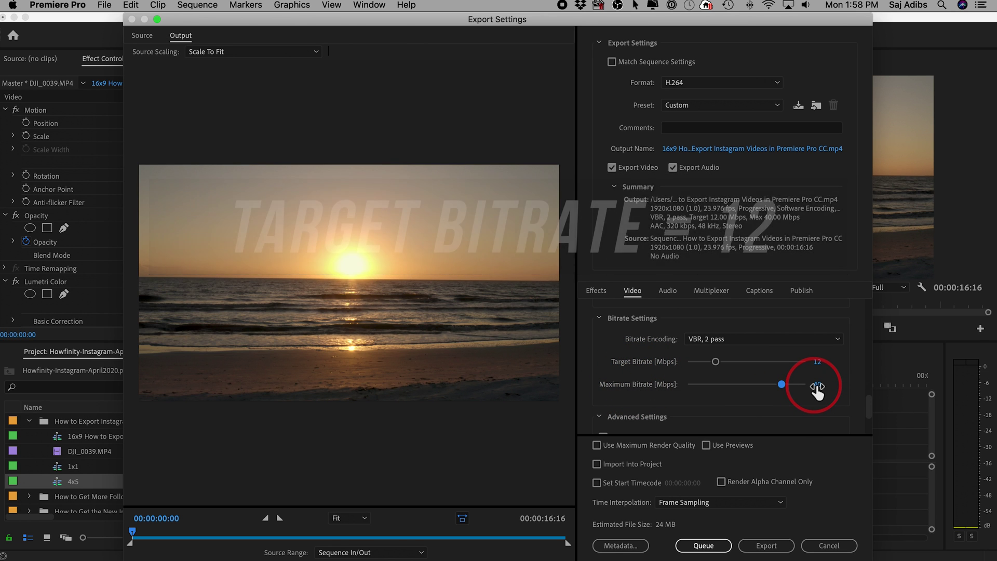
pyautogui.click(817, 385)
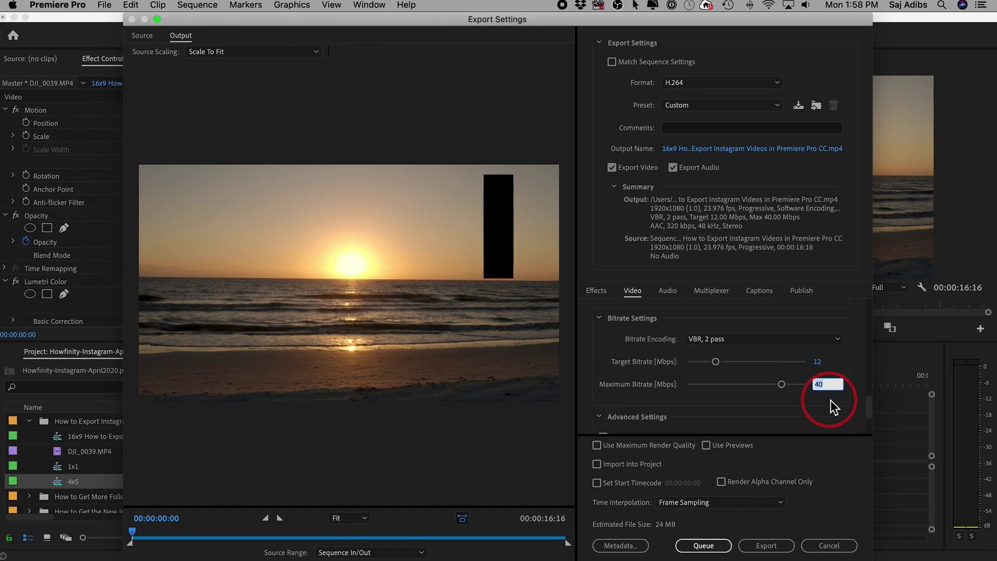
pyautogui.write('20')
pyautogui.press('Return')
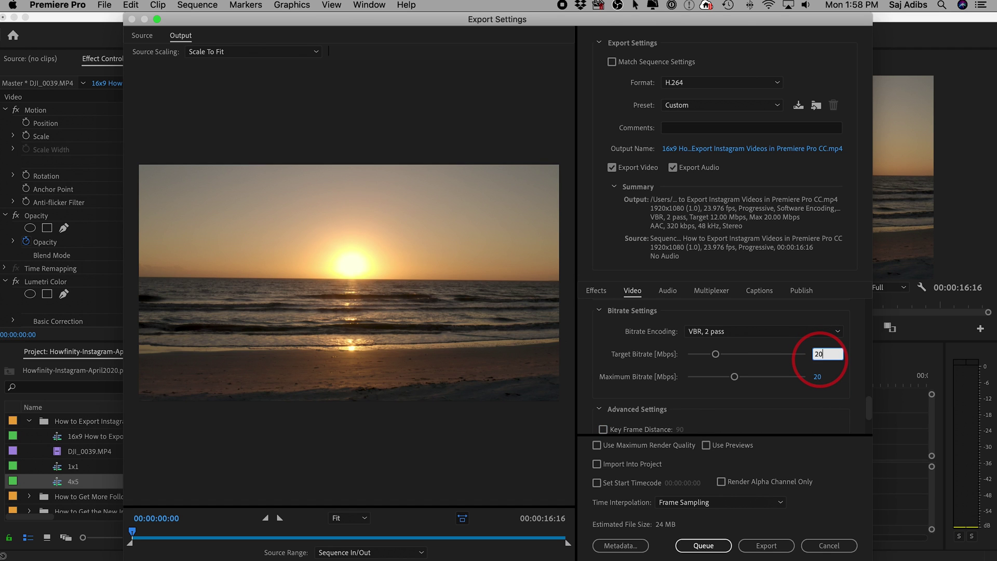
pyautogui.press('Return')
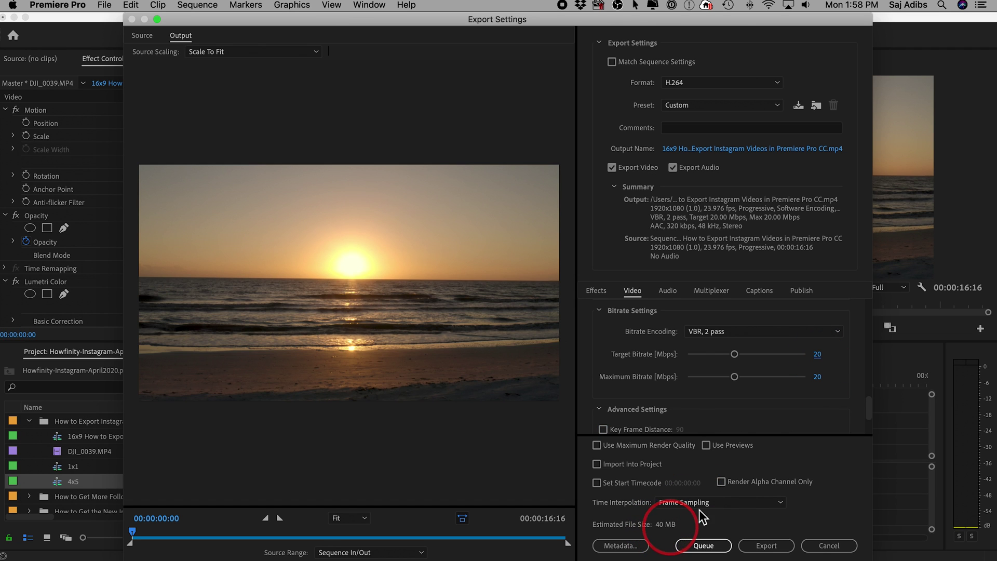
pyautogui.click(818, 354)
pyautogui.write('12')
pyautogui.press('Return')
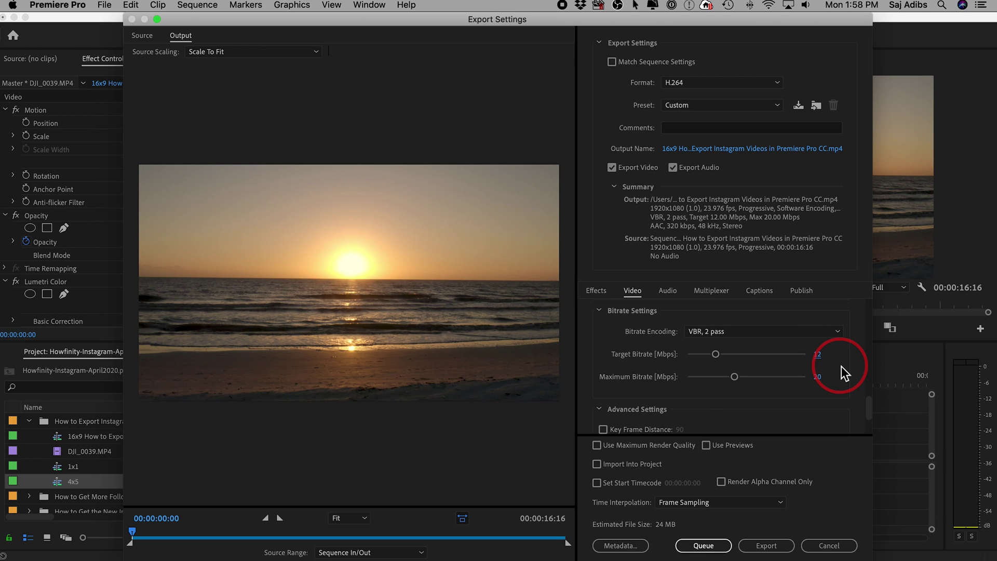
pyautogui.scroll(-1, 831, 371)
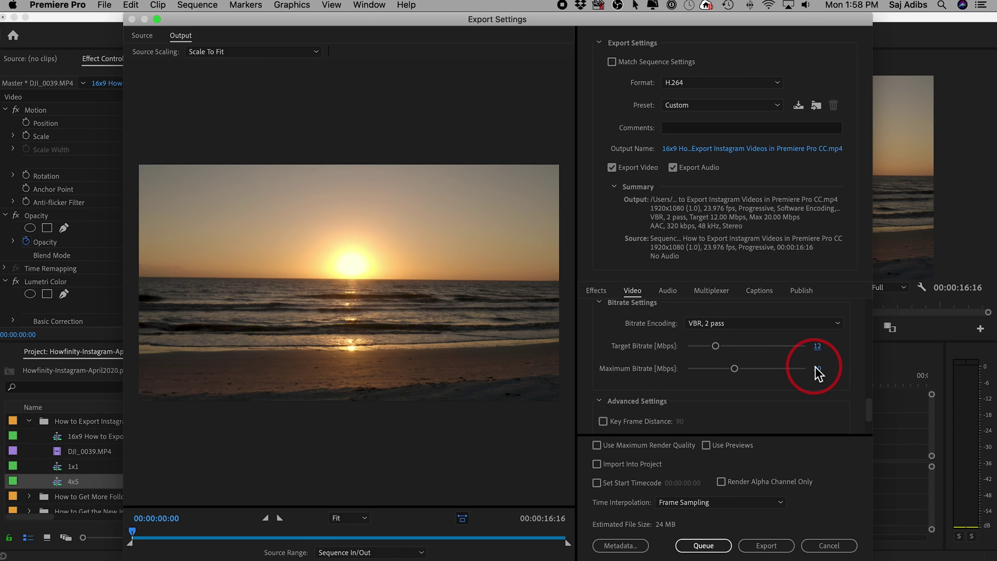
# Re-enter 20 Mbps maximum bitrate, enable Use Maximum Render Quality, and start exporting.
pyautogui.moveTo(818, 369); pyautogui.dragTo(815, 369)
pyautogui.click(821, 369)
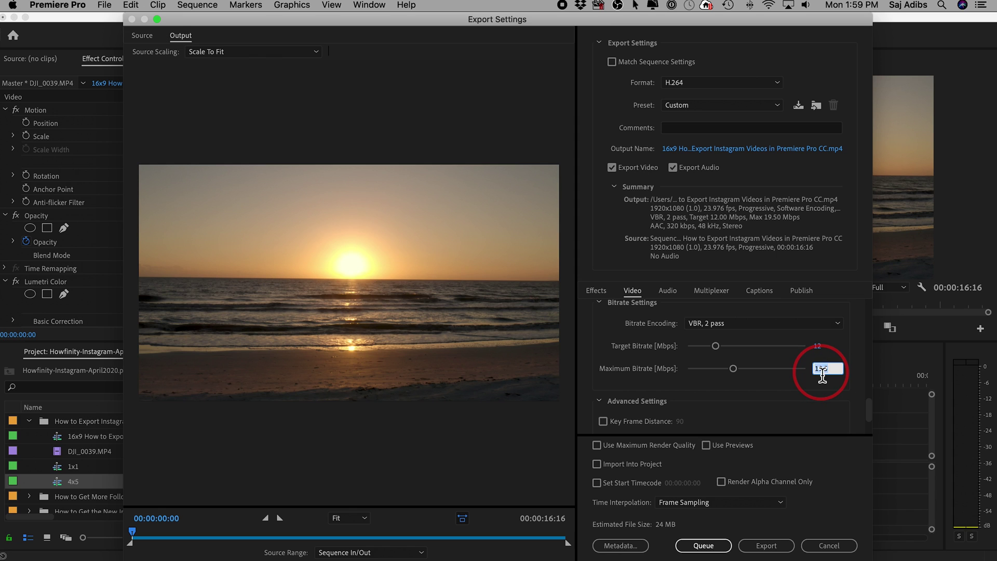
pyautogui.write('20')
pyautogui.press('Return')
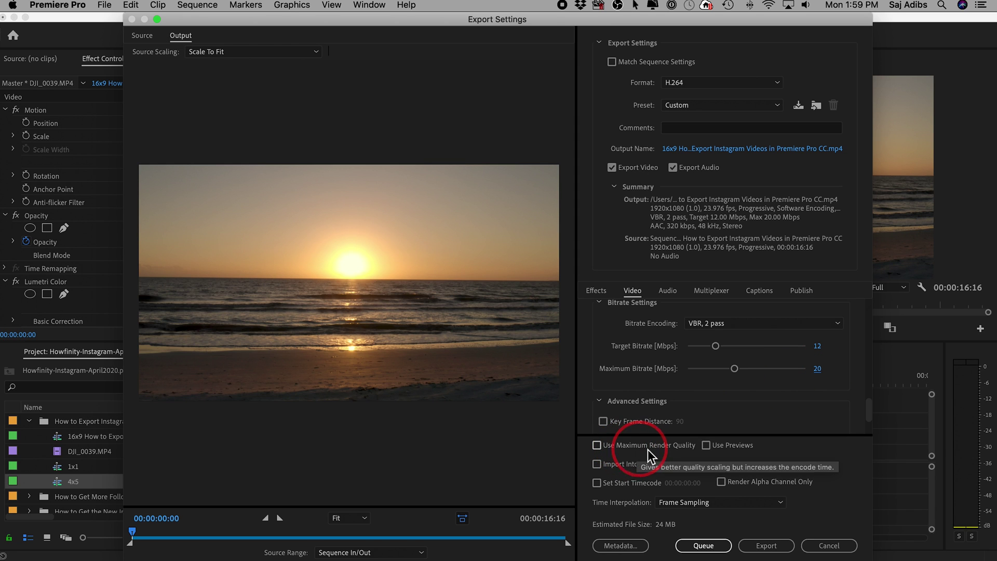
pyautogui.click(598, 447)
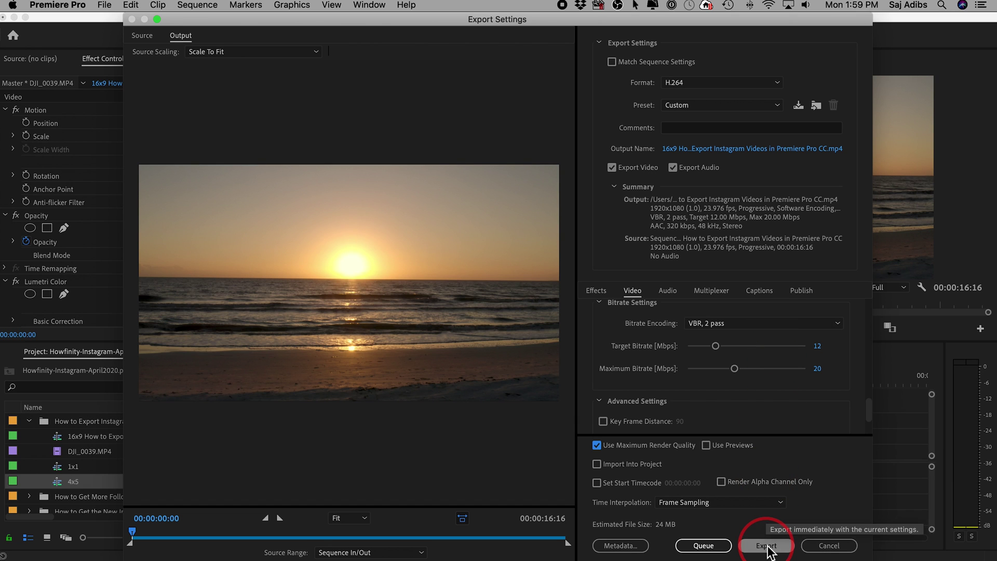
pyautogui.click(767, 546)
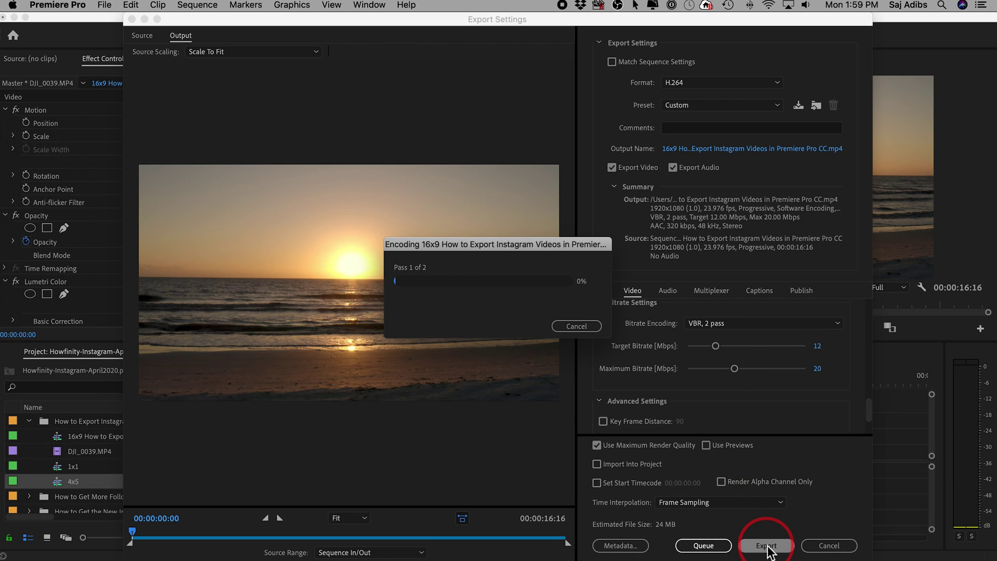
# Let the 1080p H.264 export finish, then bring Creator Studio in Chrome forward.
pyautogui.click(400, 280)
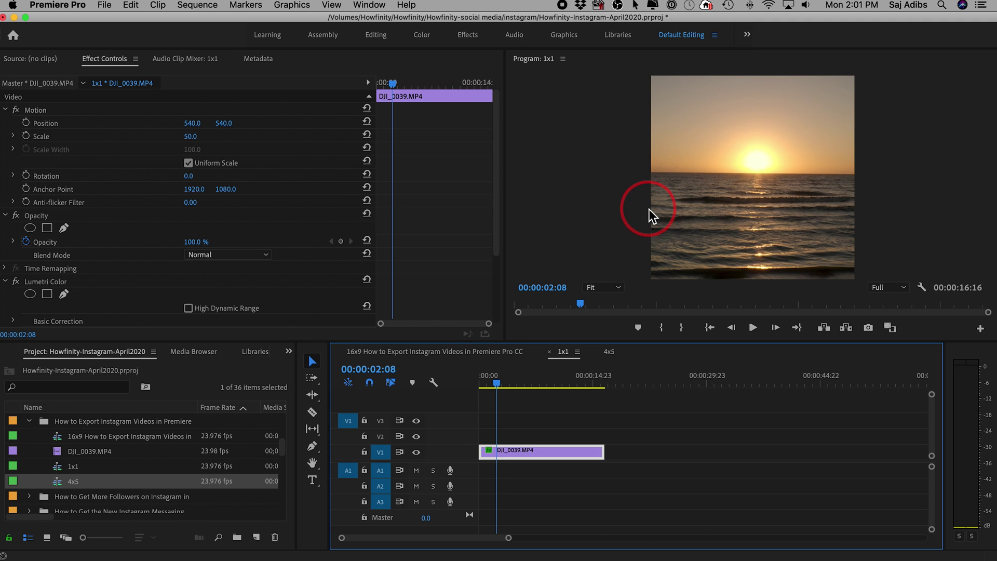
pyautogui.press('super+Tab')
pyautogui.click(287, 279)
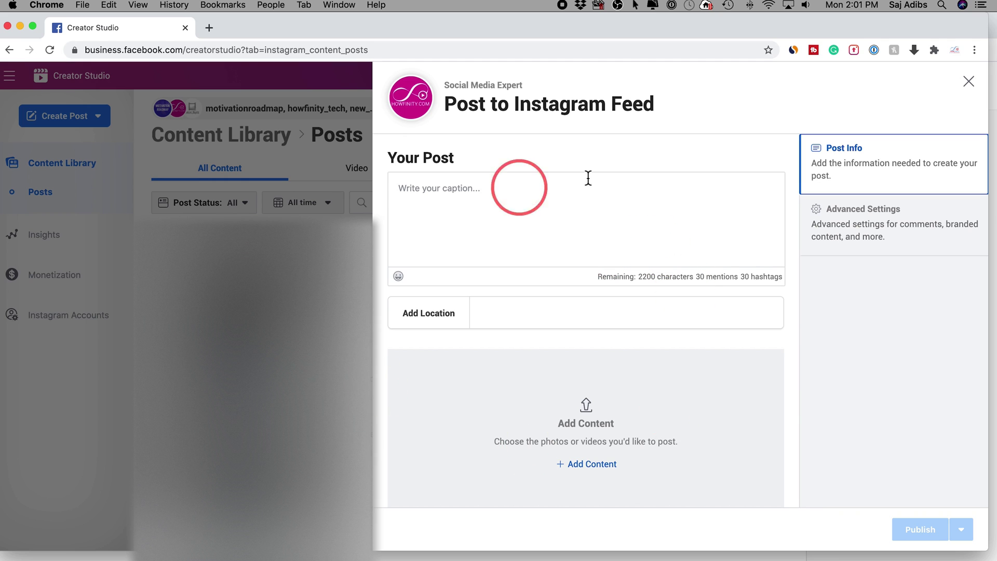
# Choose + Add Content > From File Upload for the Instagram feed post.
pyautogui.click(604, 473)
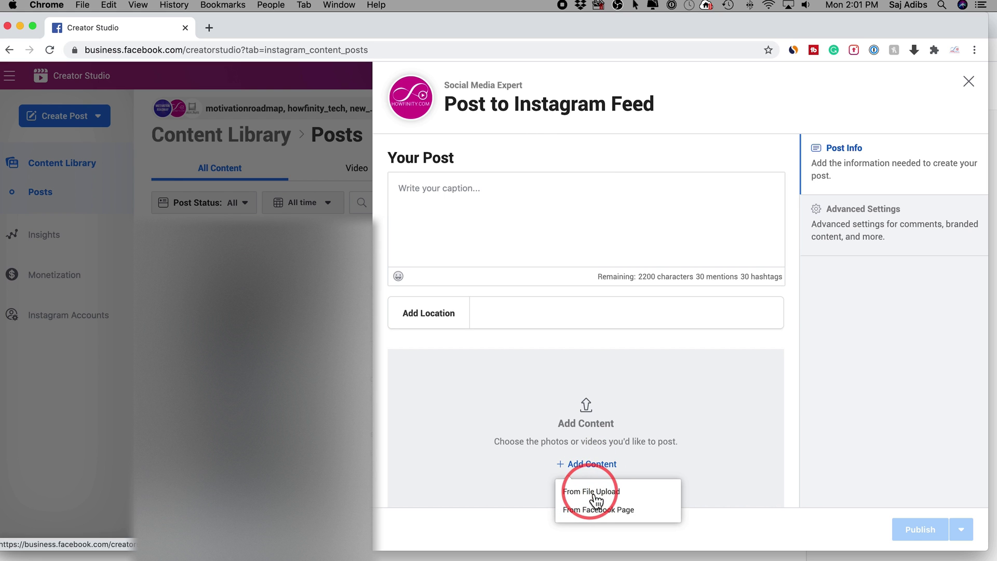
pyautogui.click(591, 493)
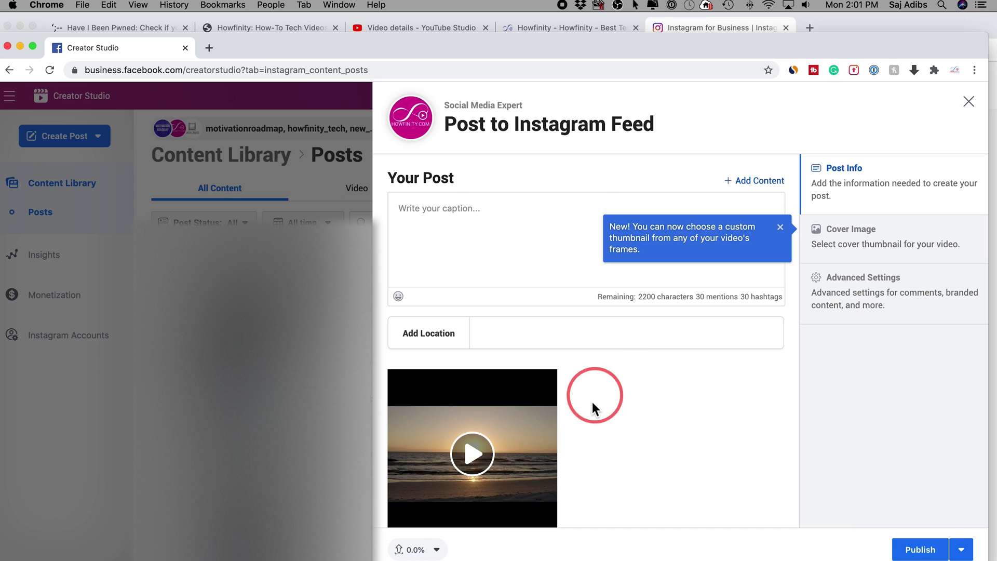
# Wait for the sunset video to reach 100% and dismiss the thumbnail and Tag people tips.
pyautogui.scroll(-2, 498, 433)
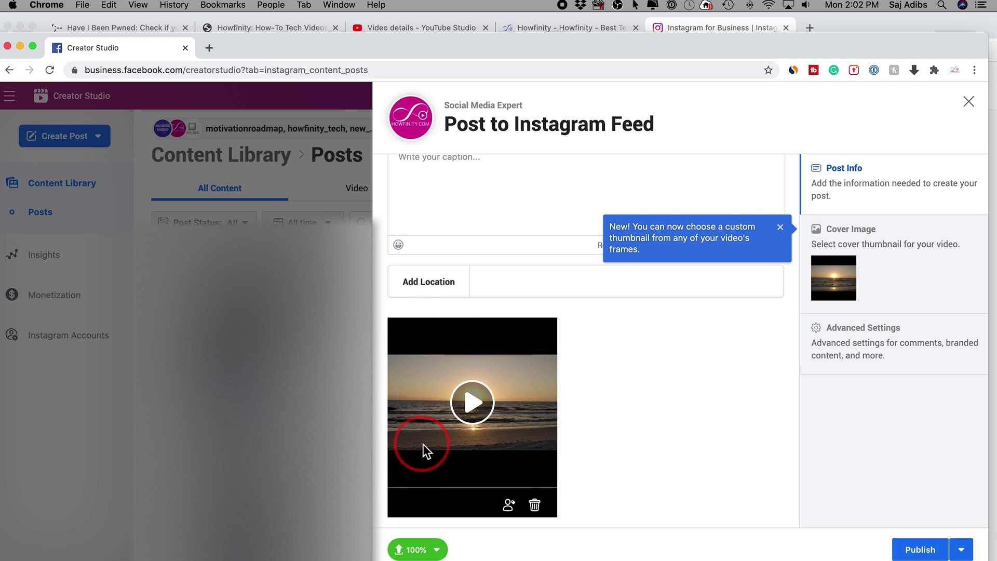
pyautogui.click(780, 226)
pyautogui.scroll(2, 641, 322)
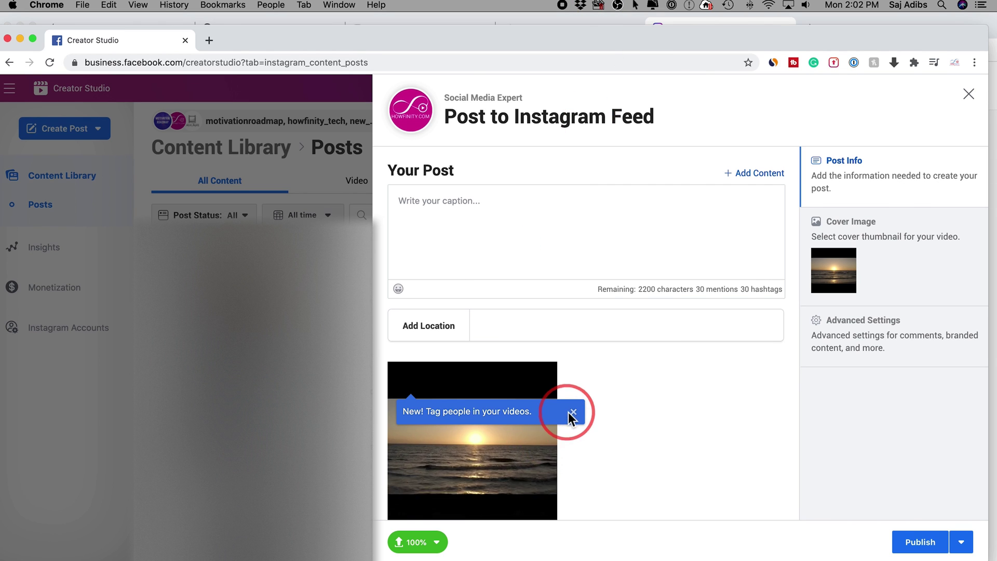
pyautogui.click(572, 412)
pyautogui.scroll(-3, 573, 412)
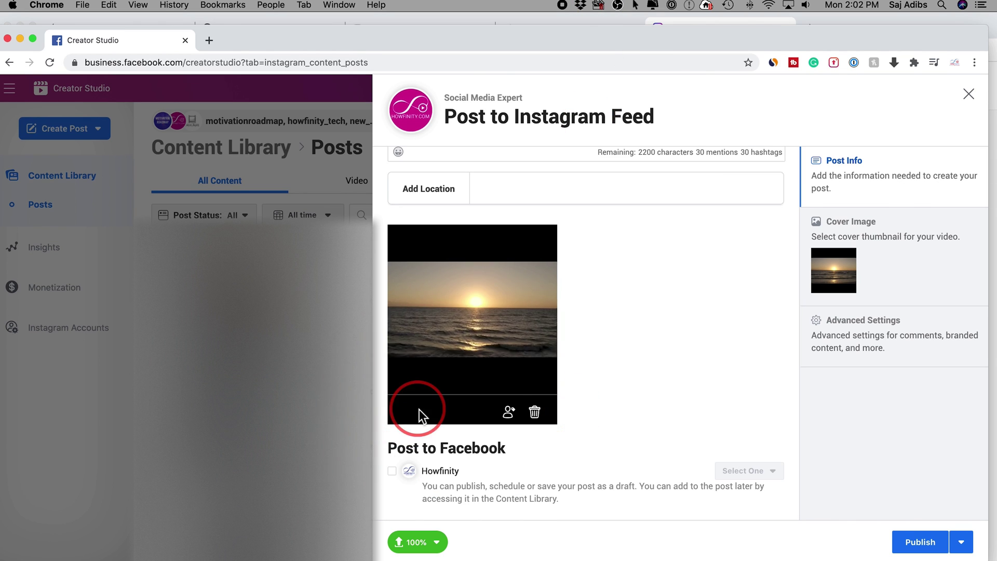